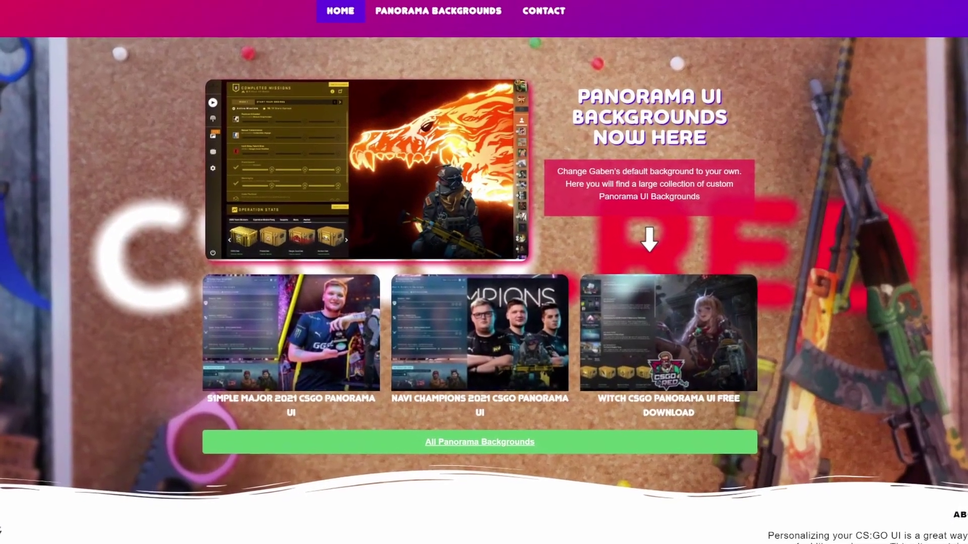
Open the csgo.red website and go to its collection of Panorama backgrounds.
text(csgo.red)
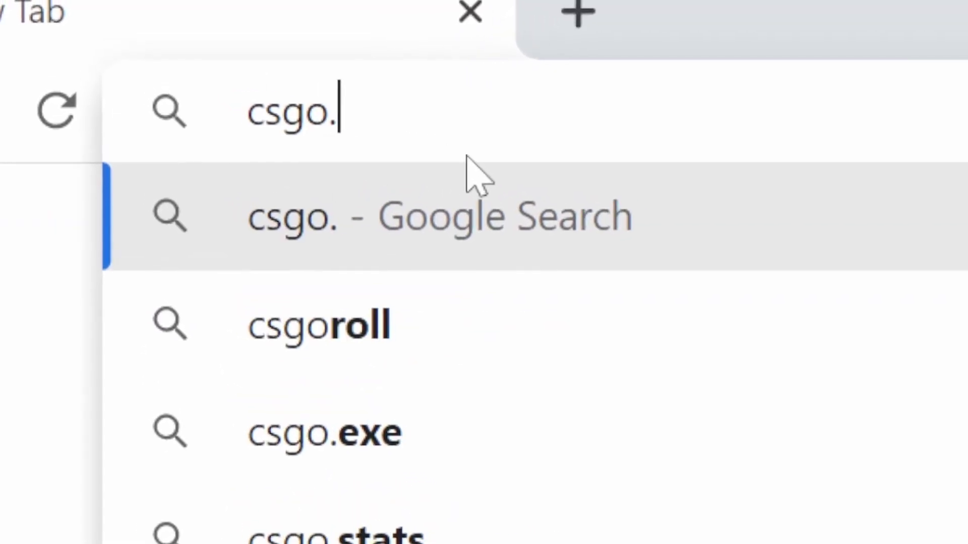
key(Return)
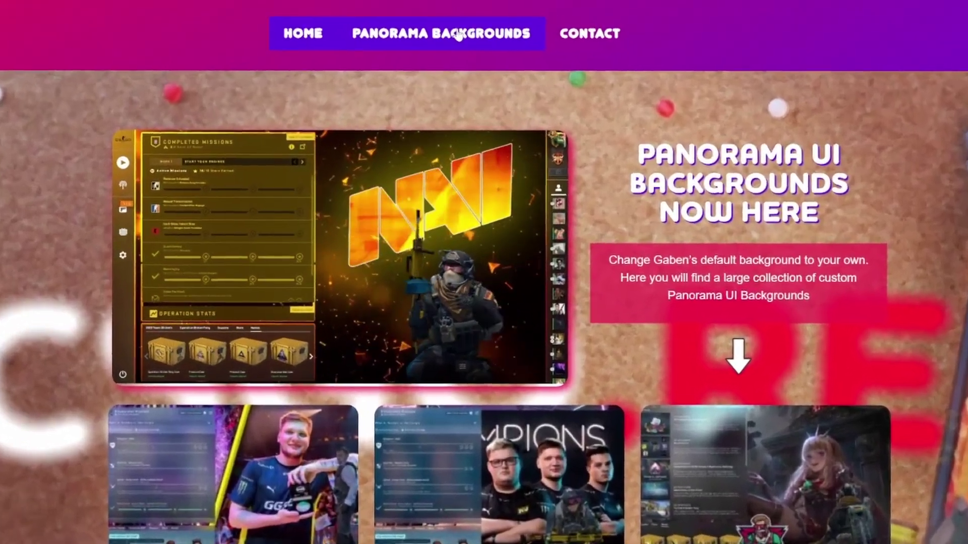
click(458, 36)
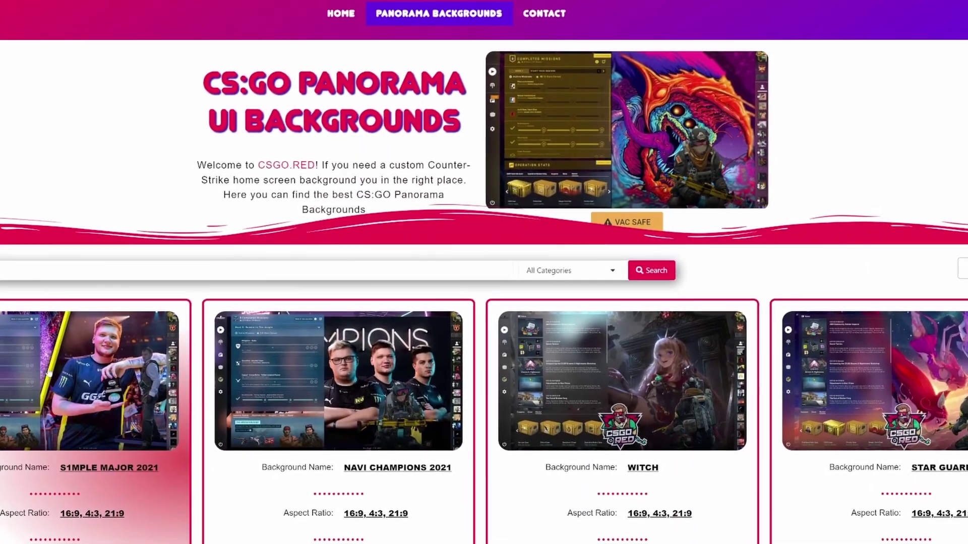
Browse the background collection, choose the Post-Apocalyptic background and open its download folder.
scroll(55, 372, down, 10)
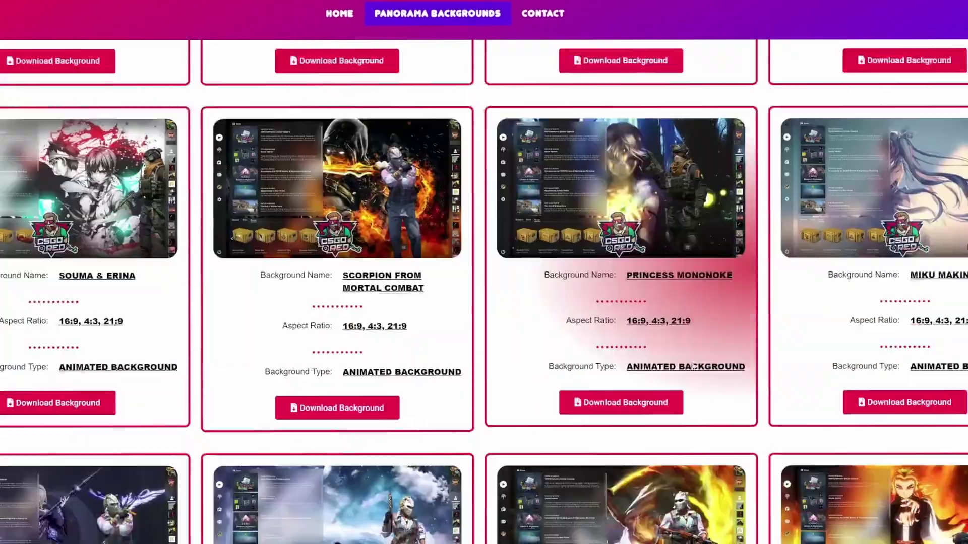
scroll(693, 367, down, 5)
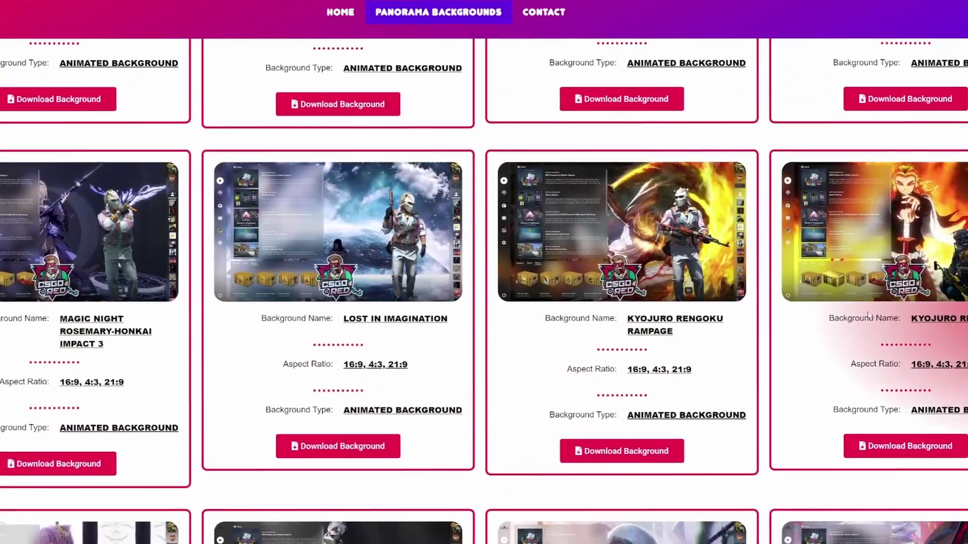
scroll(871, 314, down, 8)
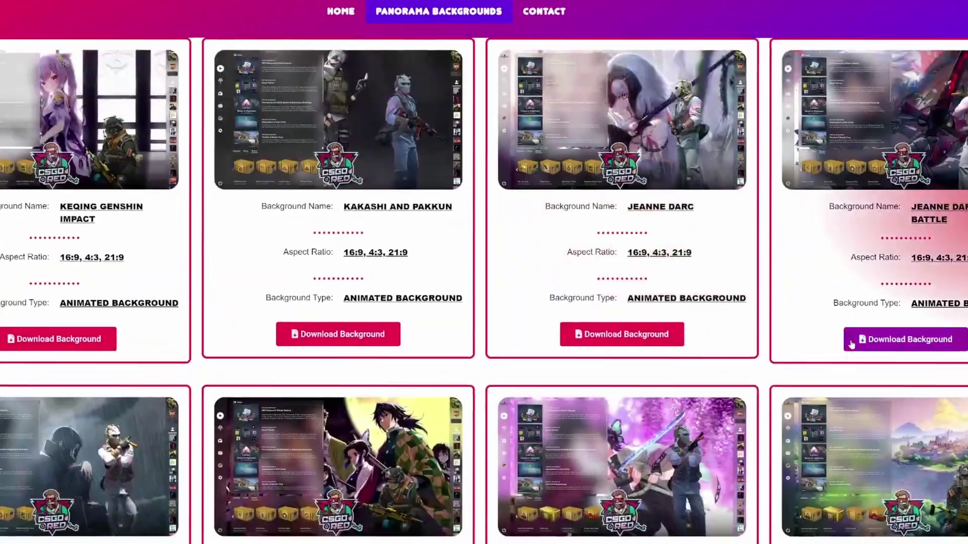
scroll(850, 353, down, 10)
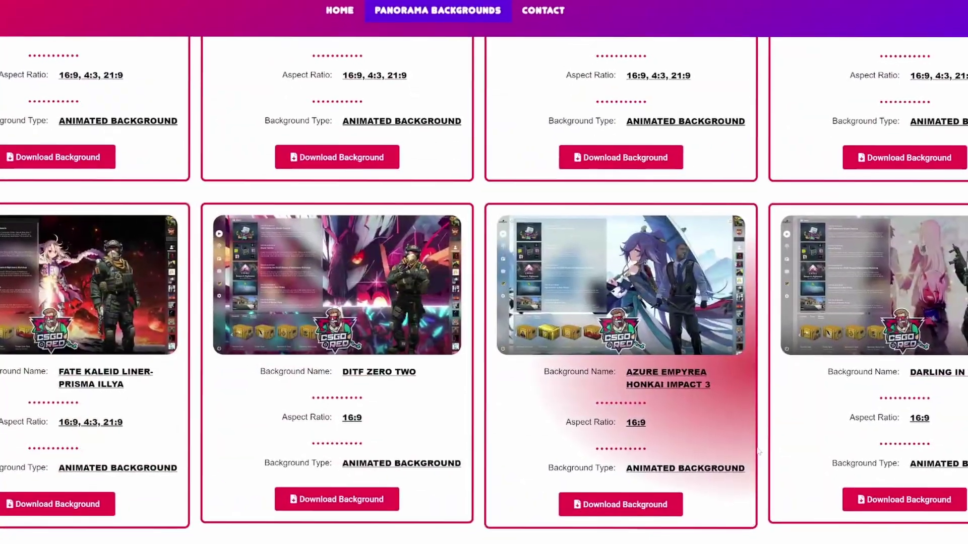
scroll(758, 452, up, 15)
click(569, 262)
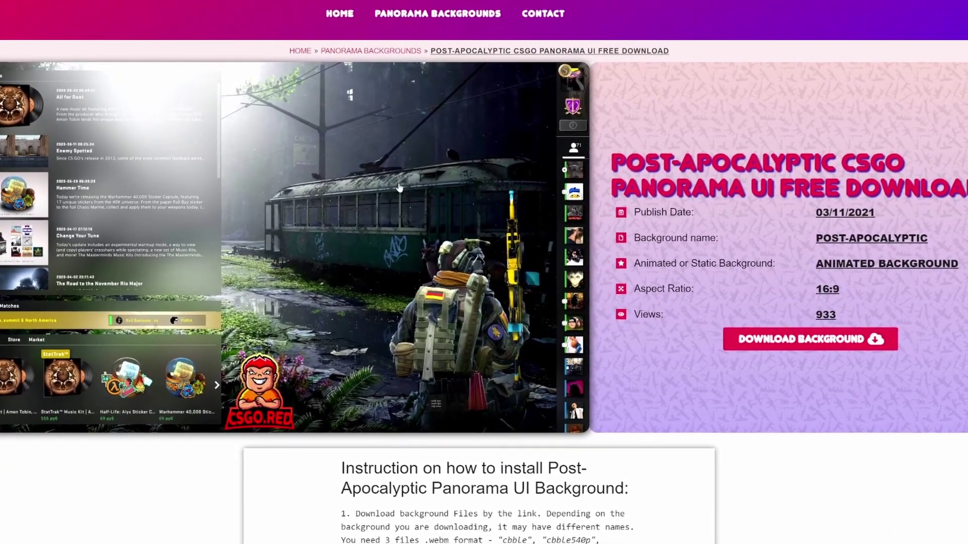
click(834, 339)
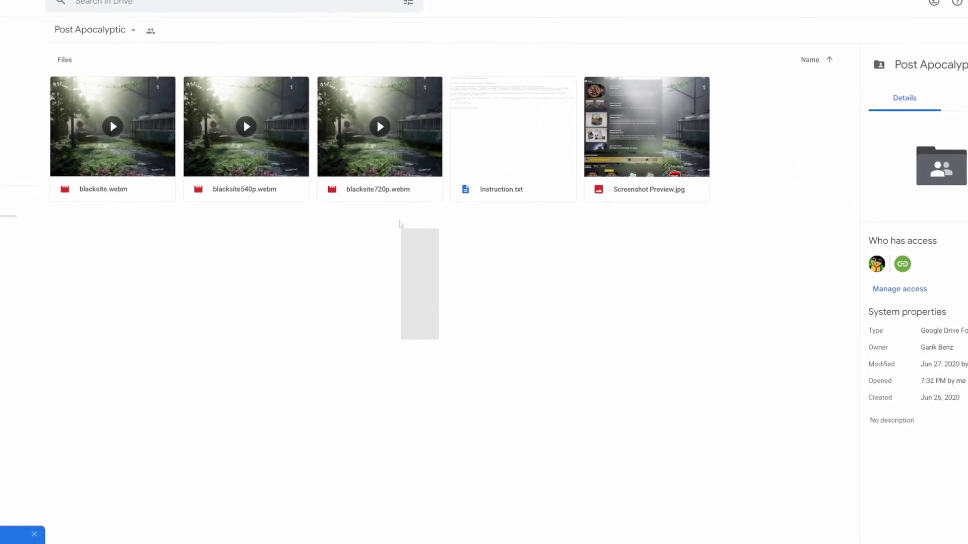
Select the Post-Apocalyptic files in the shared Drive folder for download and extract the downloaded ZIP archive with WinRAR.
drag(398, 219, 115, 123)
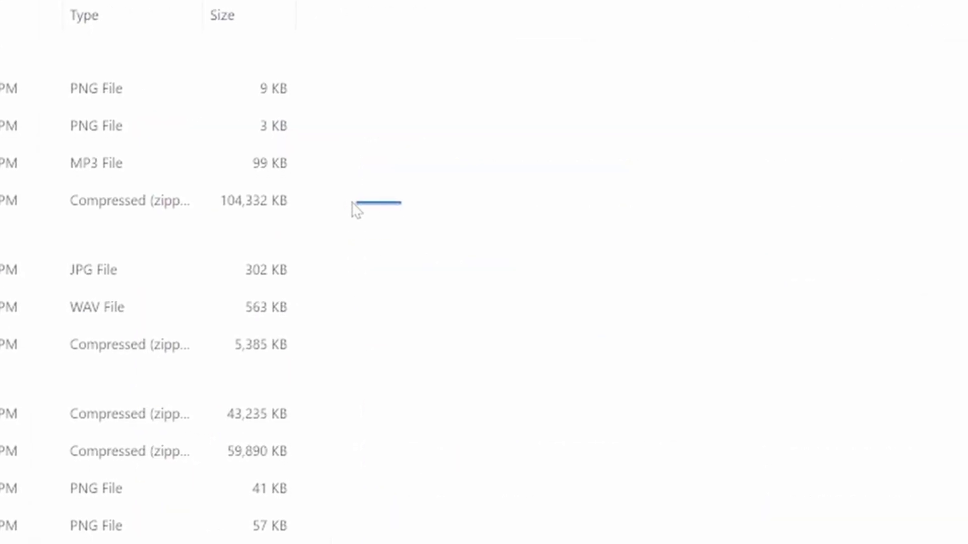
right_click(259, 208)
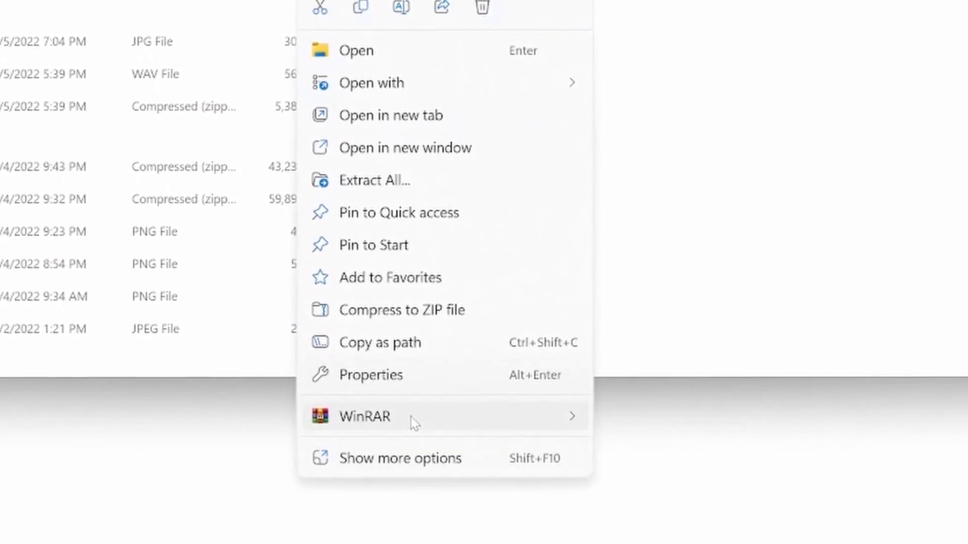
mouse_move(415, 423)
click(645, 515)
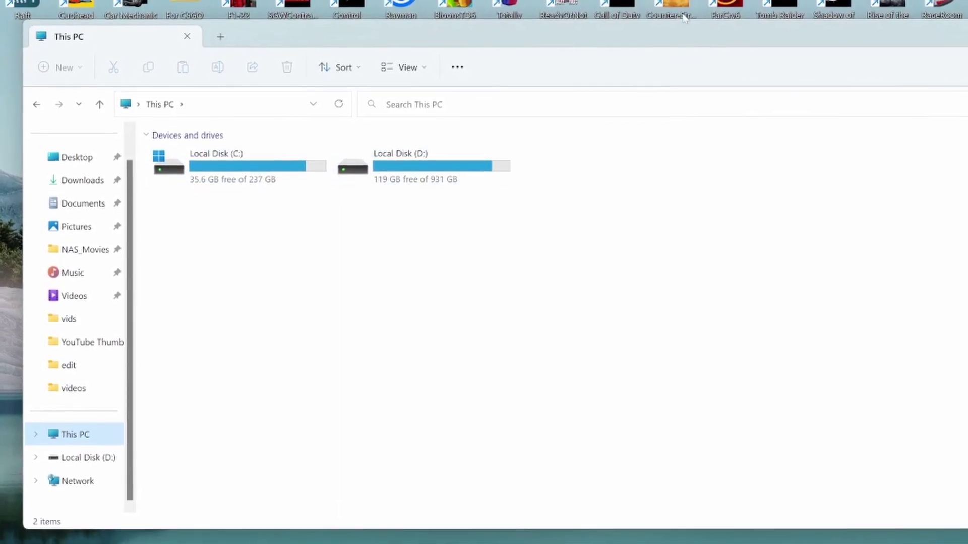
In File Explorer, open the Counter-Strike Global Offensive folder in the SteamLibrary on drive D and go to csgo\panorama\videos.
double_click(403, 160)
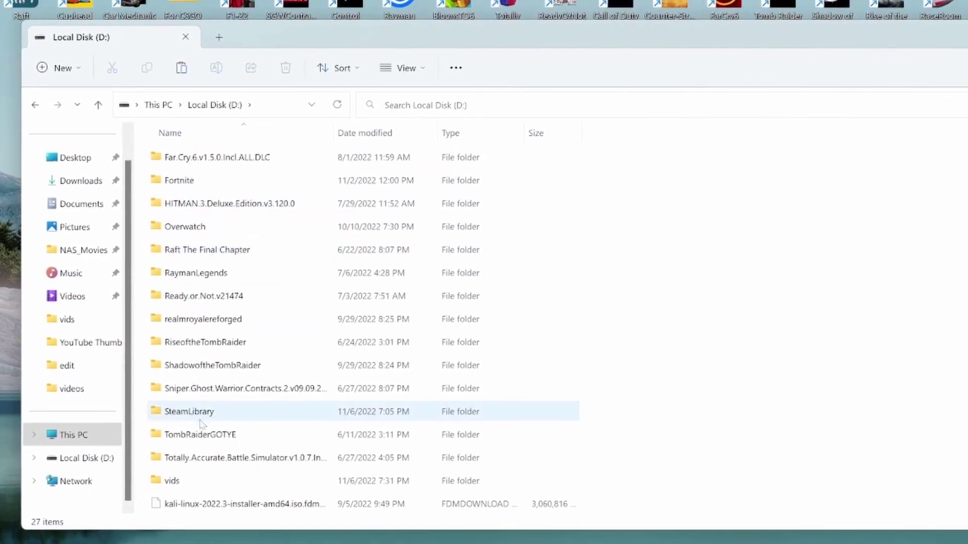
double_click(181, 408)
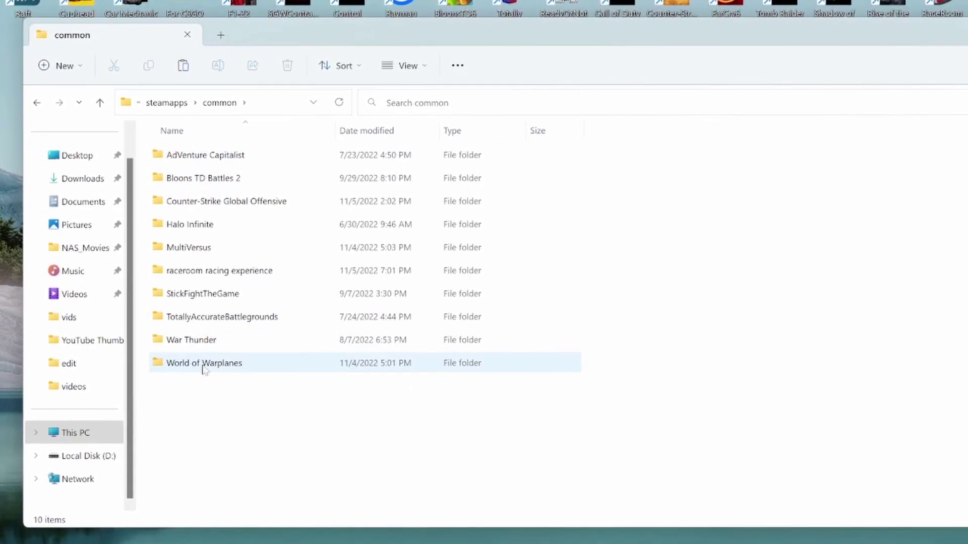
double_click(251, 203)
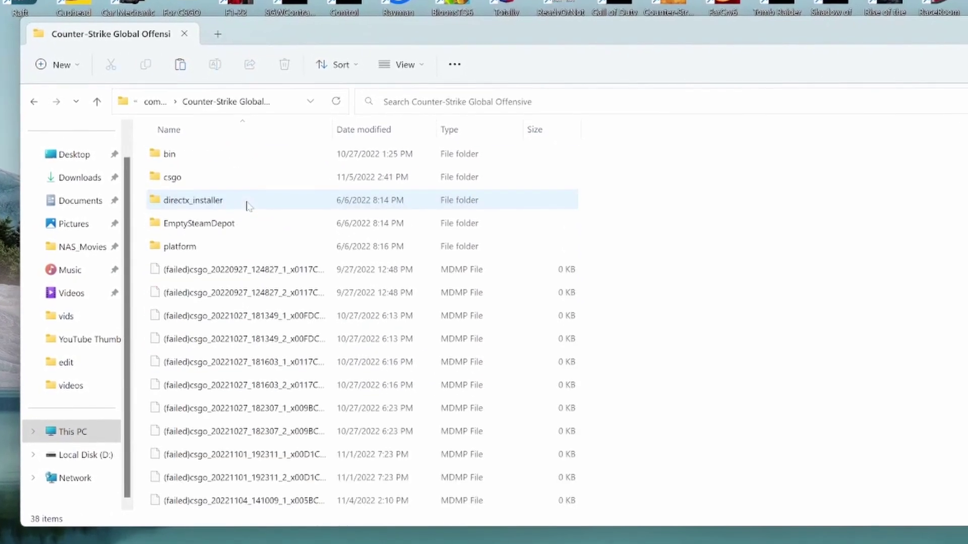
click(248, 177)
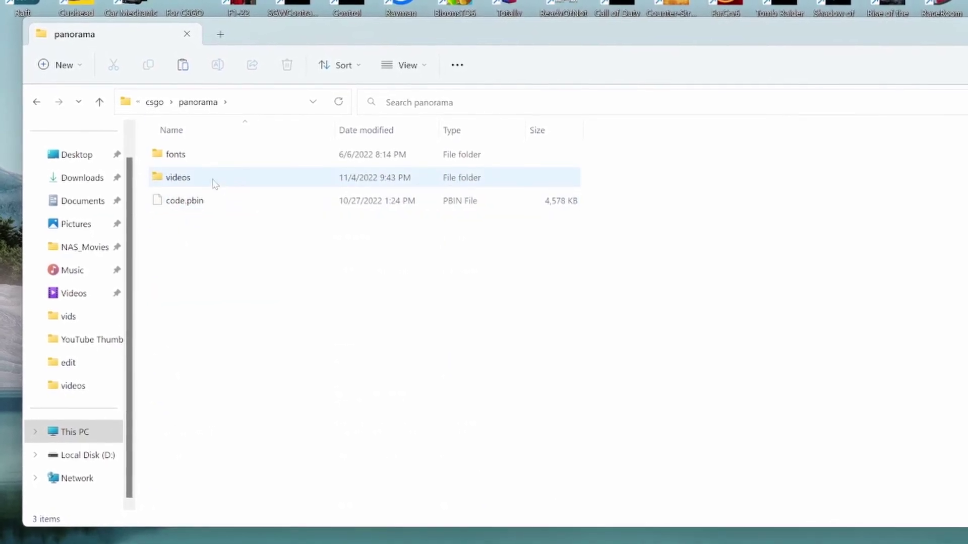
double_click(200, 178)
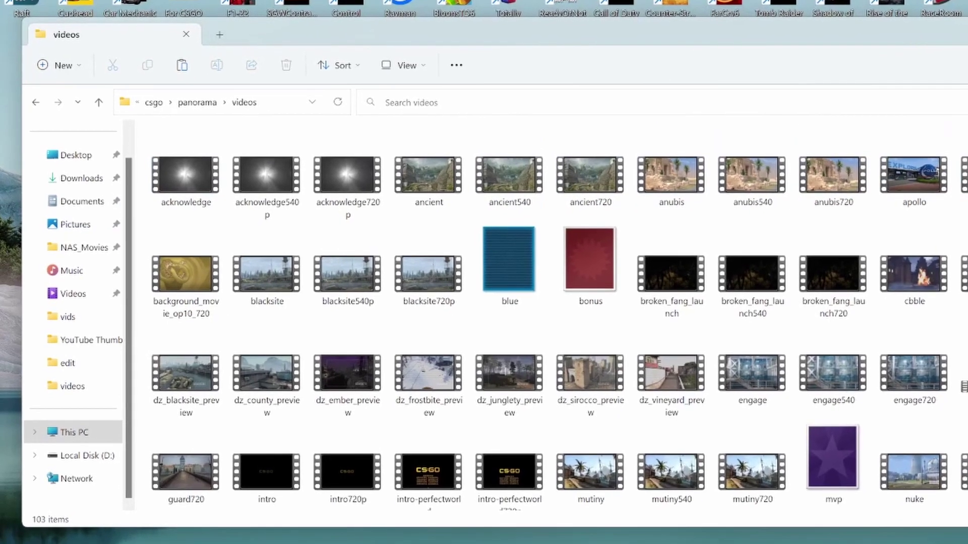
Locate the three extracted blacksite WEBM files in Downloads and arrange the Downloads window below the game's videos folder.
scroll(777, 194, down, 10)
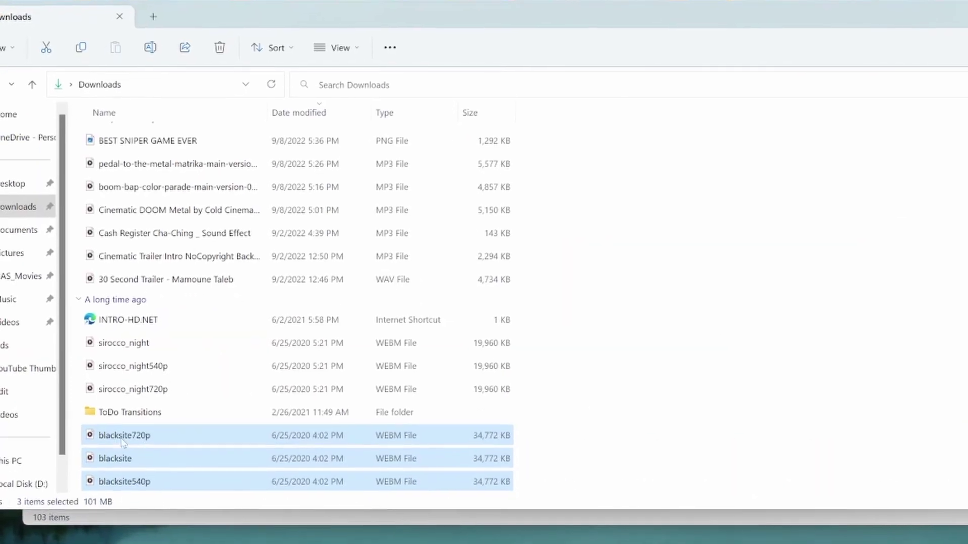
drag(130, 462, 186, 441)
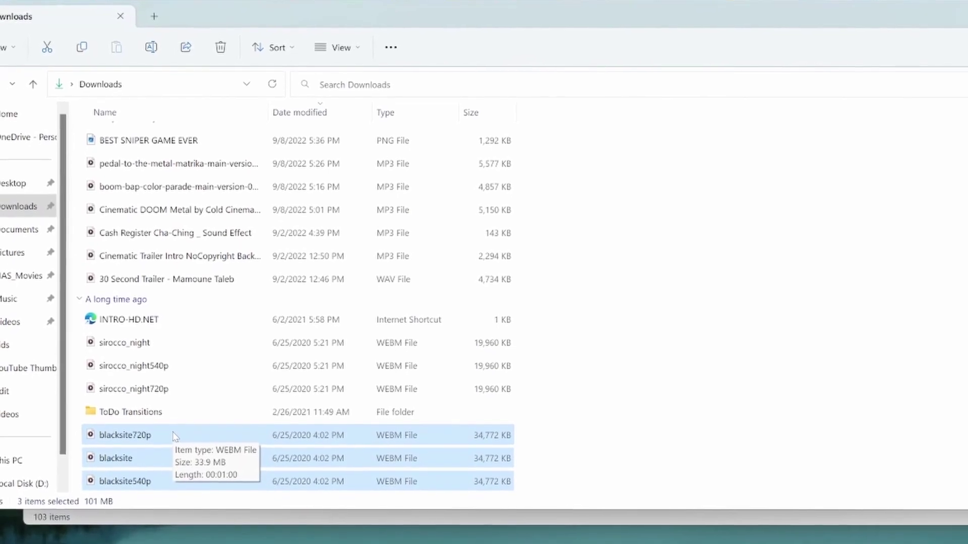
drag(453, 21, 423, 451)
drag(558, 41, 558, 10)
scroll(348, 242, up, 10)
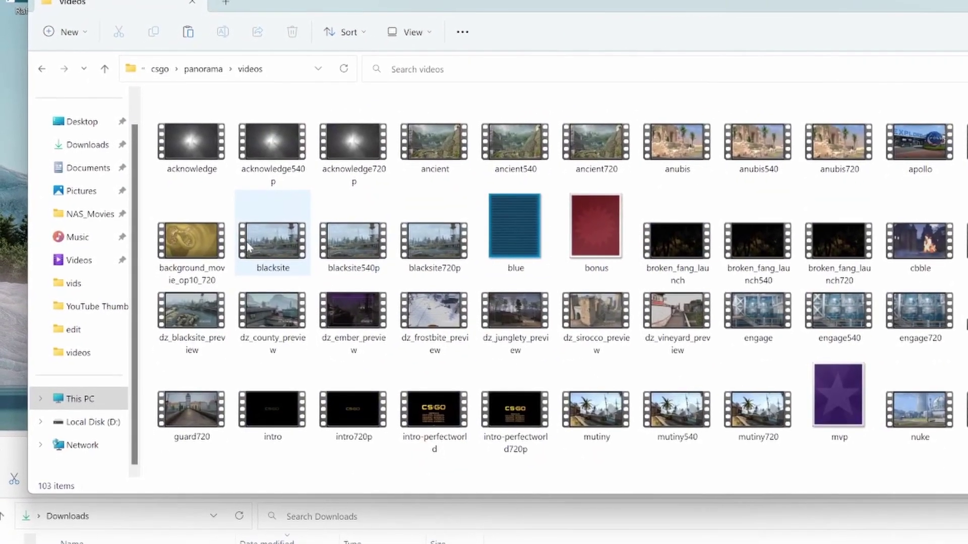
Select the original blacksite, blacksite540p and blacksite720p videos in the game's videos folder.
click(255, 254)
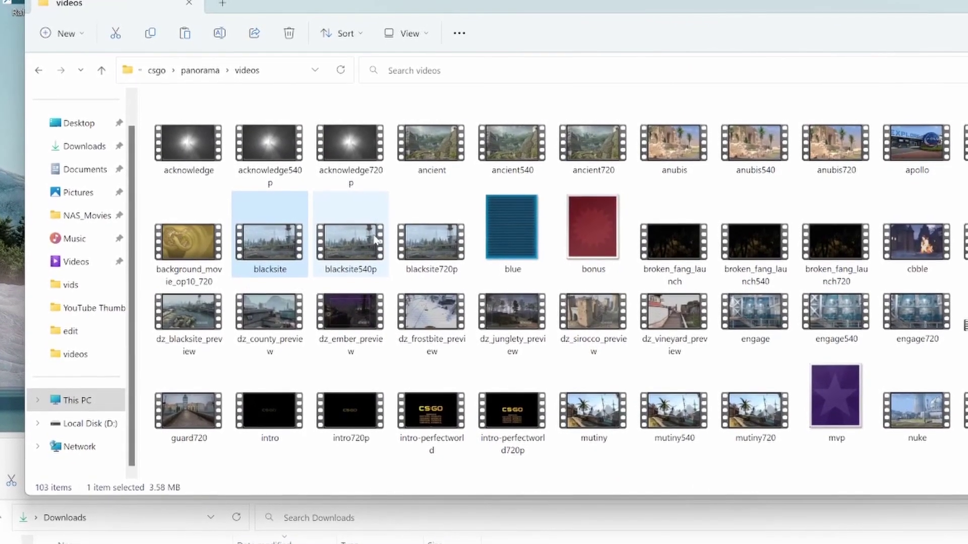
ctrl+click(353, 245)
ctrl+click(420, 238)
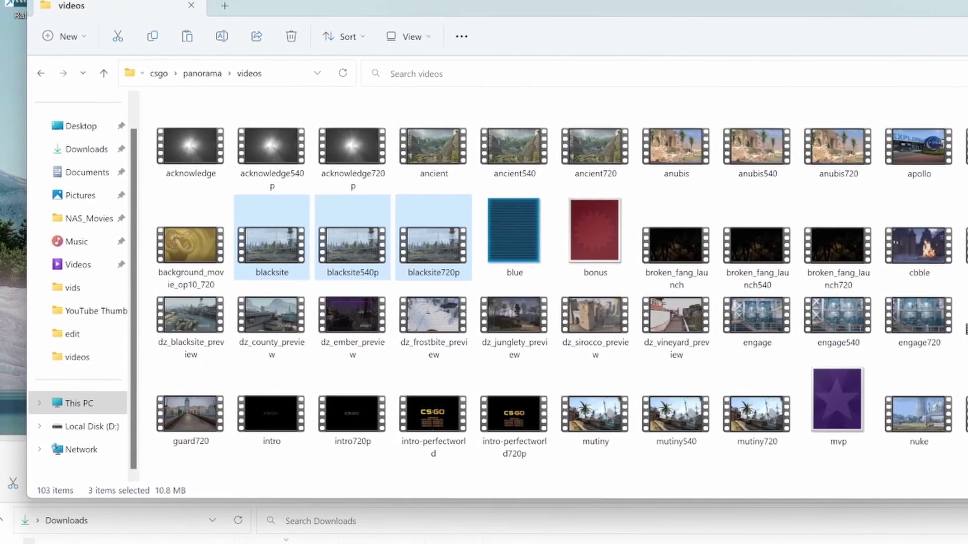
click(68, 510)
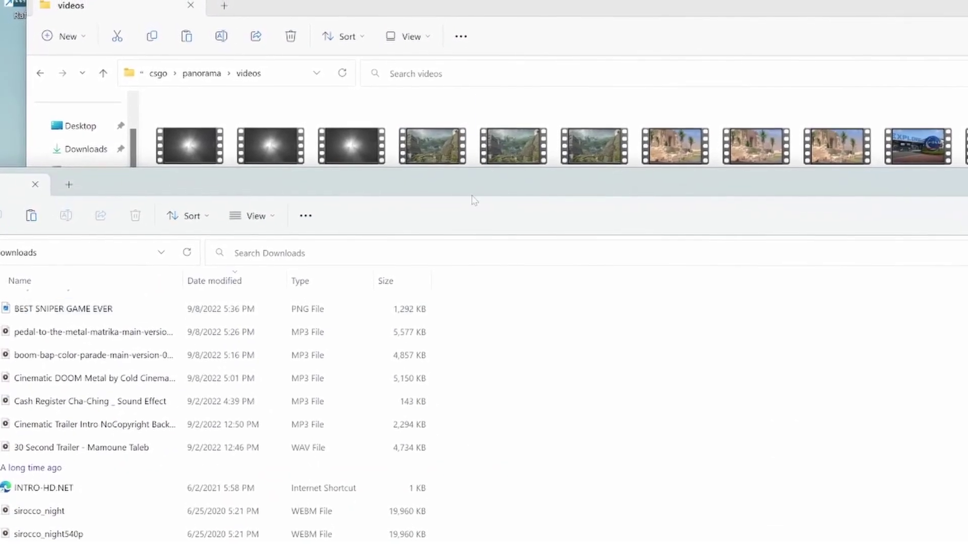
click(579, 9)
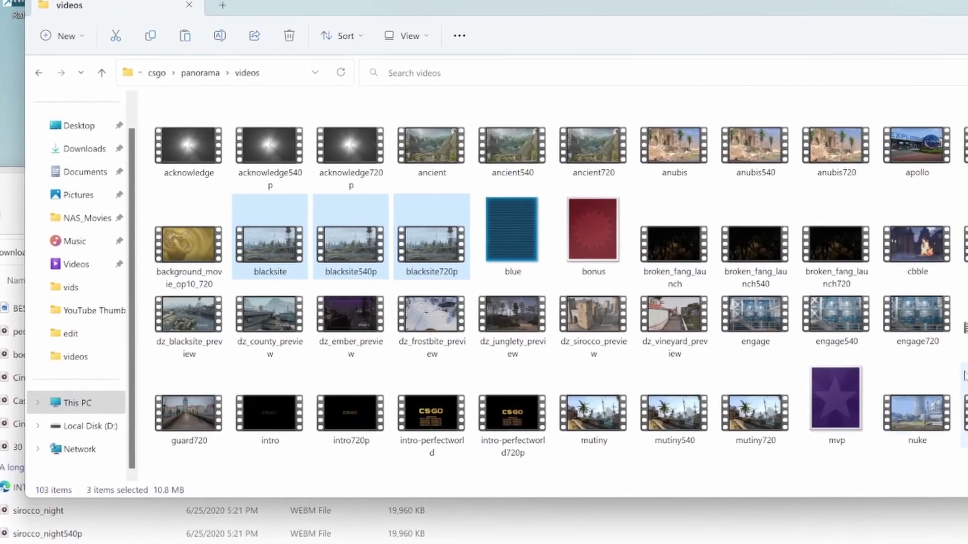
scroll(518, 341, down, 10)
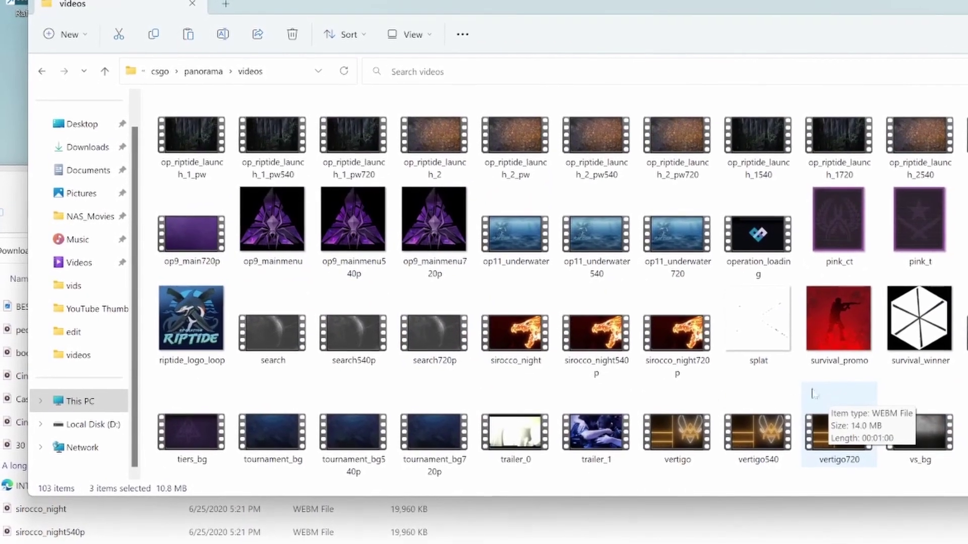
scroll(541, 355, up, 10)
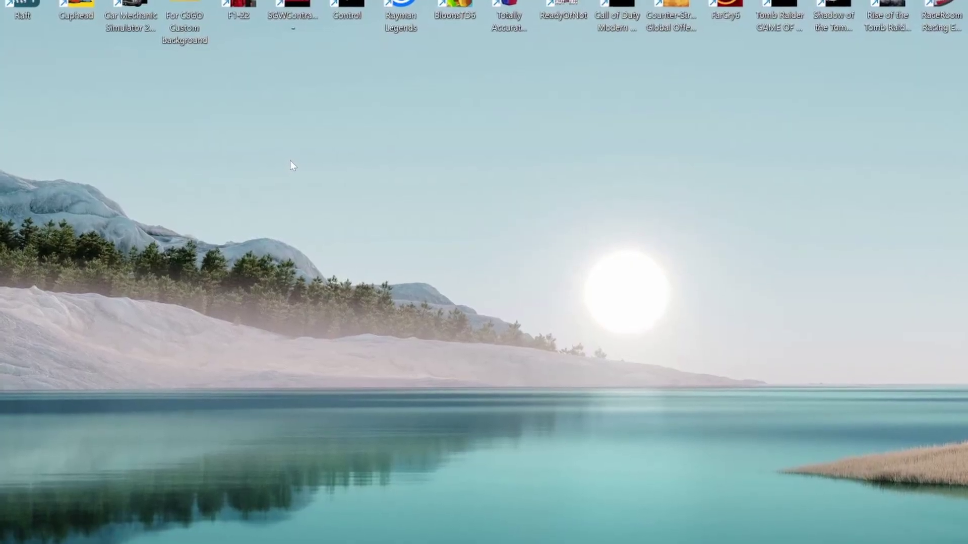
Open the "For CSGO Custom background" folder on the desktop.
right_click(289, 160)
mouse_move(394, 351)
click(213, 17)
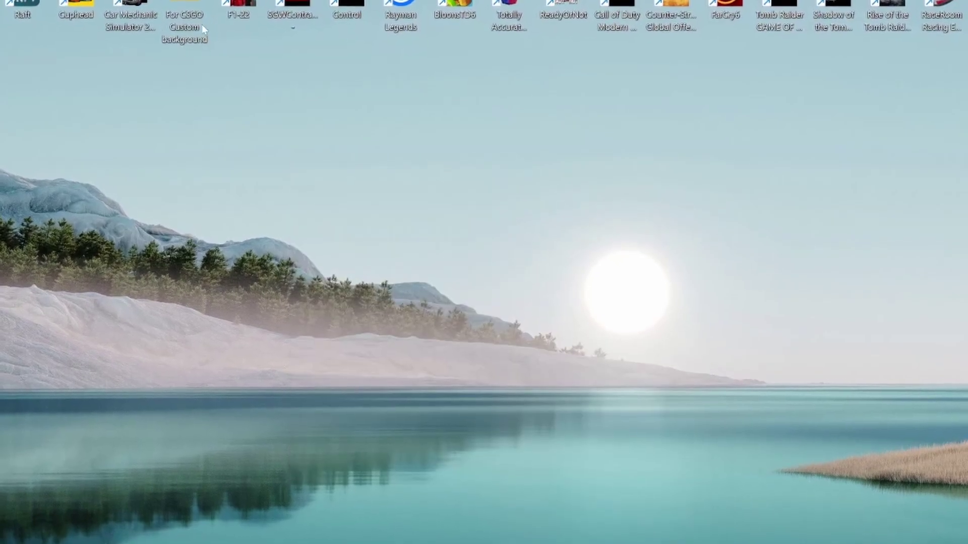
double_click(187, 12)
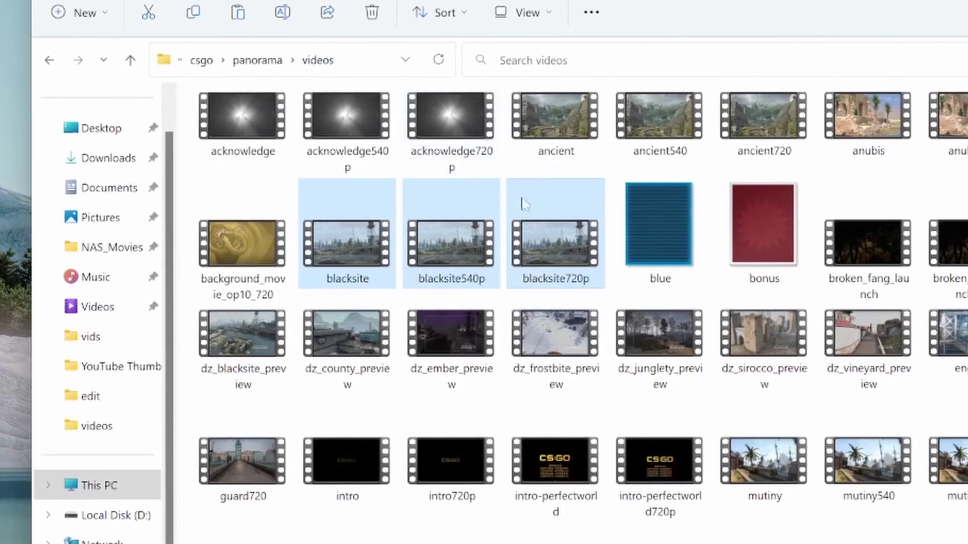
Delete the three original blacksite videos from the game's videos folder and paste the downloaded blacksite files in their place.
key(Delete)
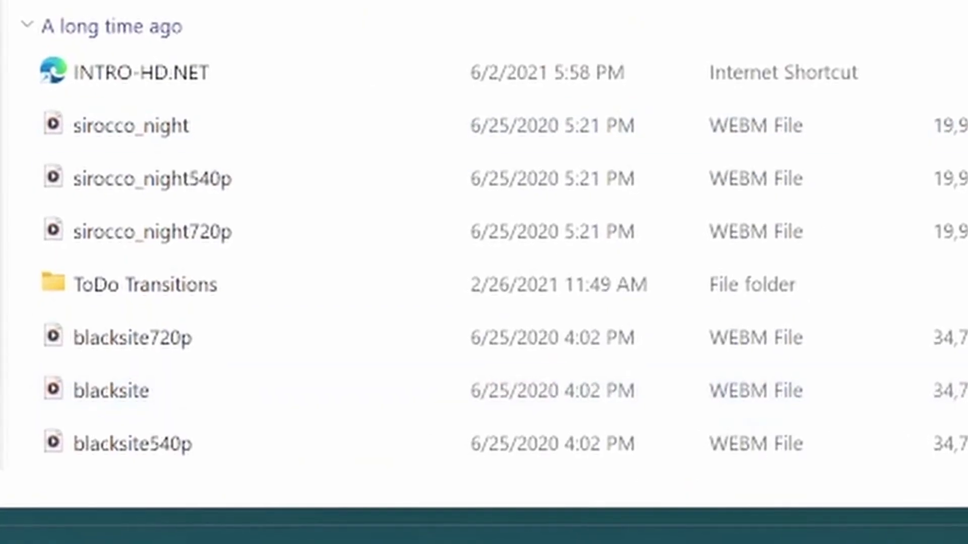
drag(964, 436, 956, 330)
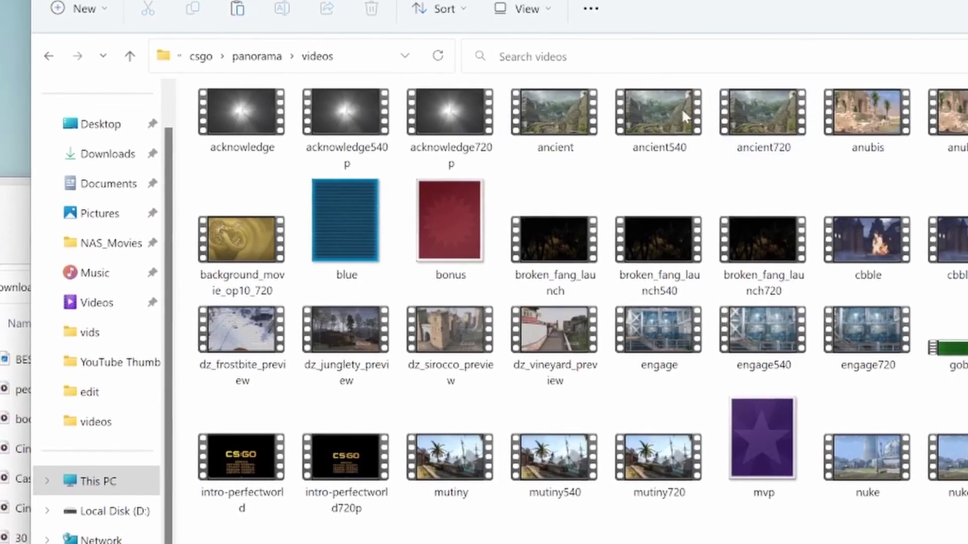
key(ctrl+v)
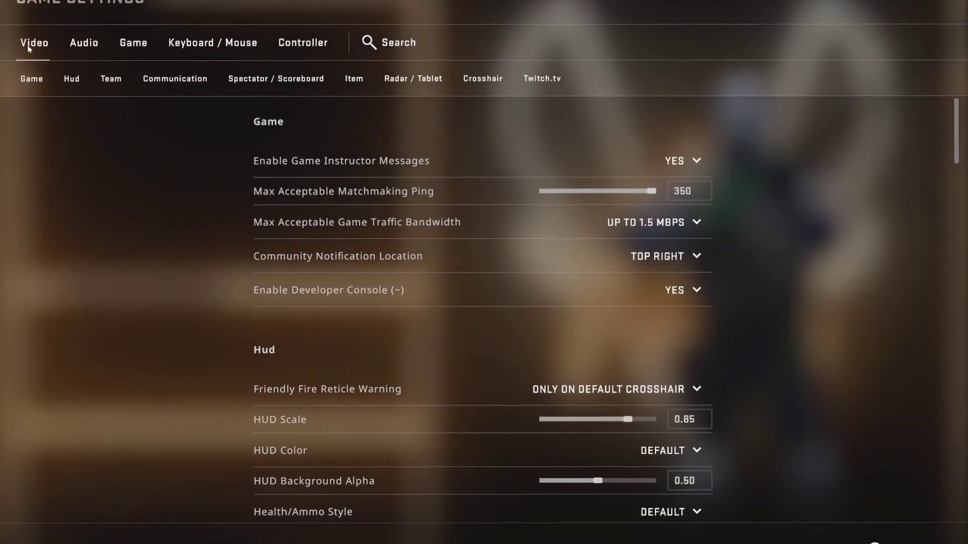
In the Counter-Strike: Global Offensive video settings, set Main Menu Background Scenery to Blacksite.
click(28, 47)
mouse_move(258, 163)
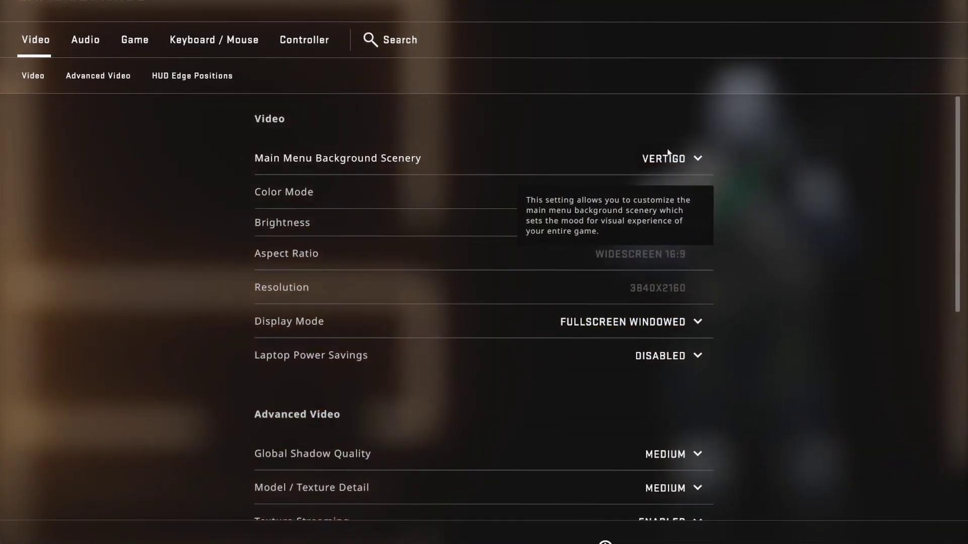
click(673, 161)
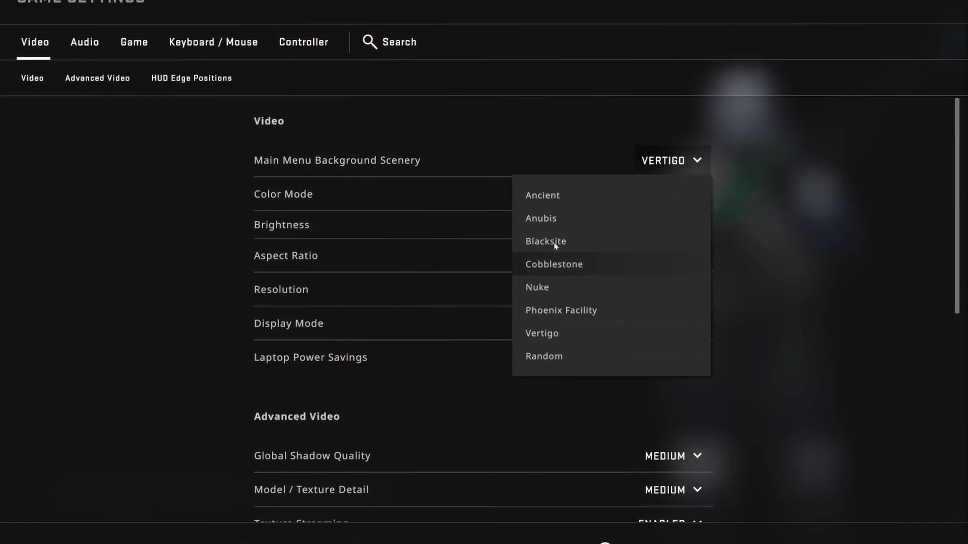
click(549, 236)
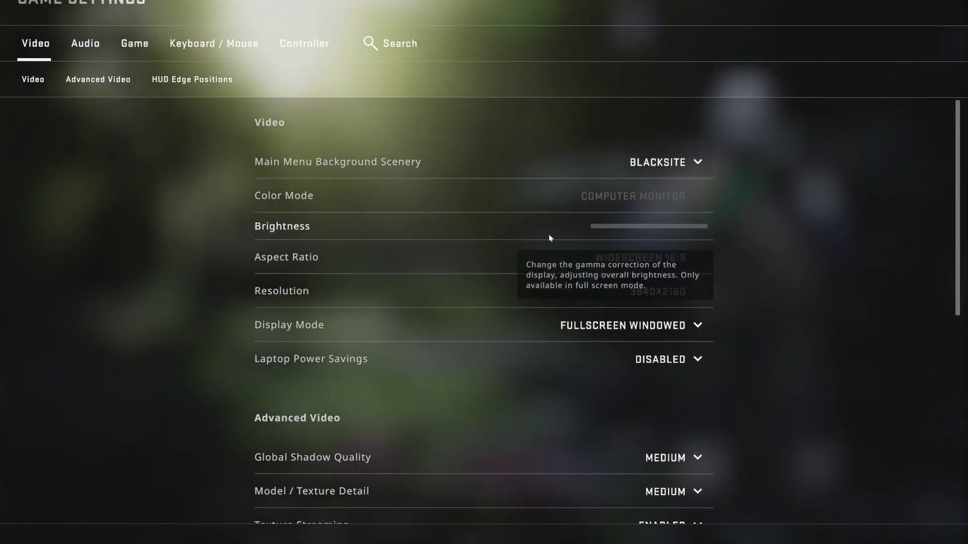